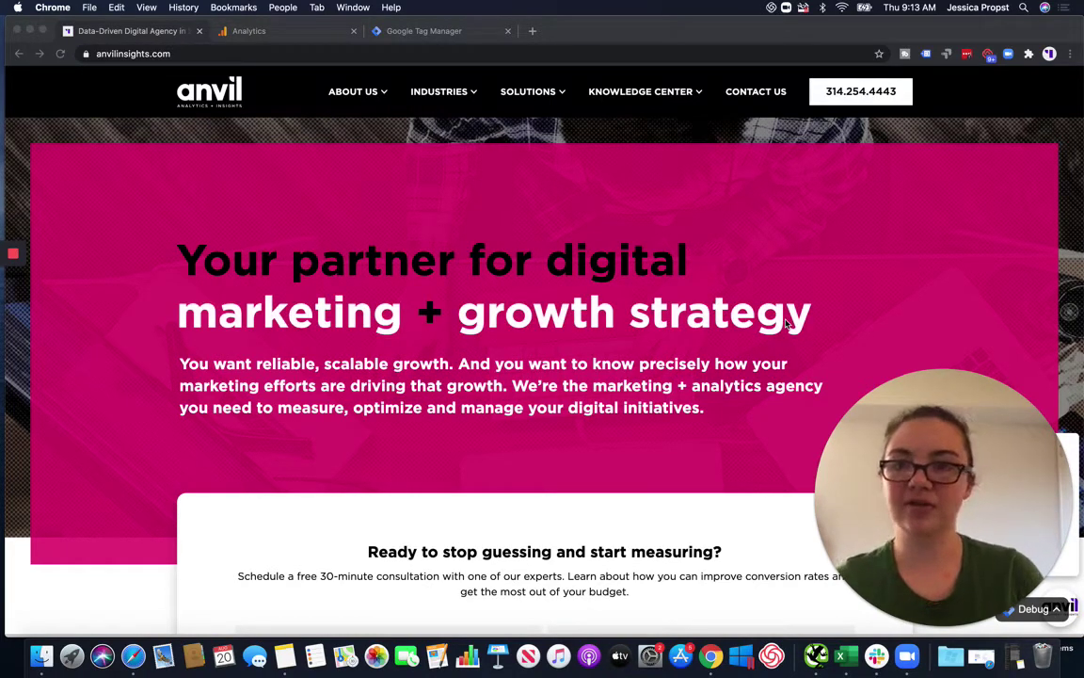
Step: Switch to Google Analytics and open the custom dimensions of the anvilinsights.com property in its admin settings
click(287, 32)
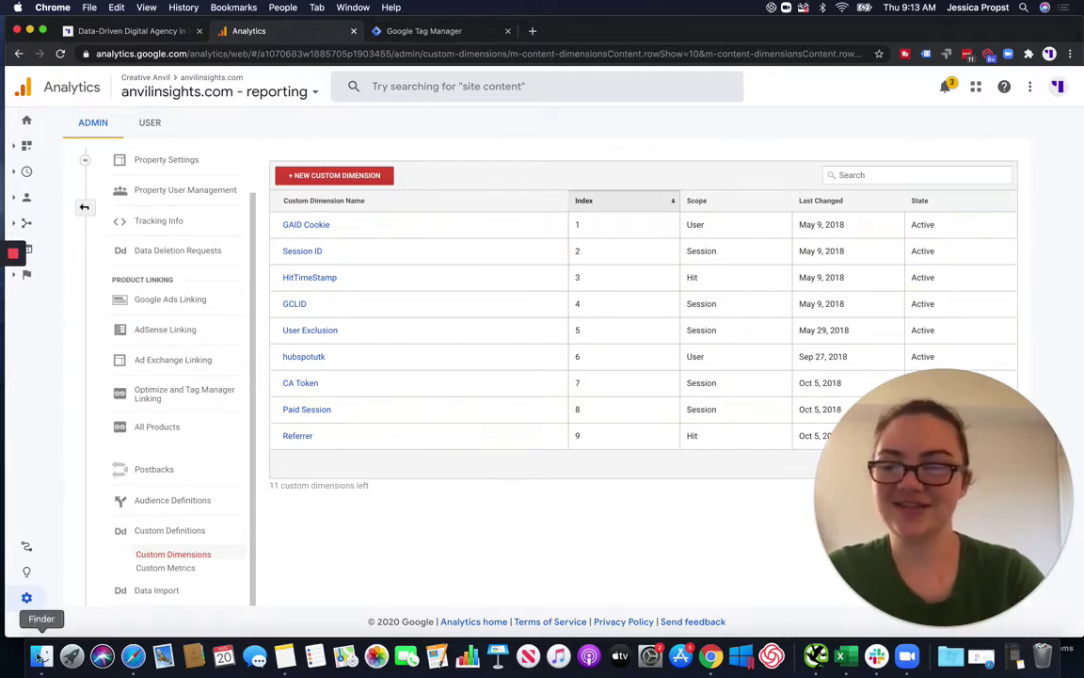
click(28, 598)
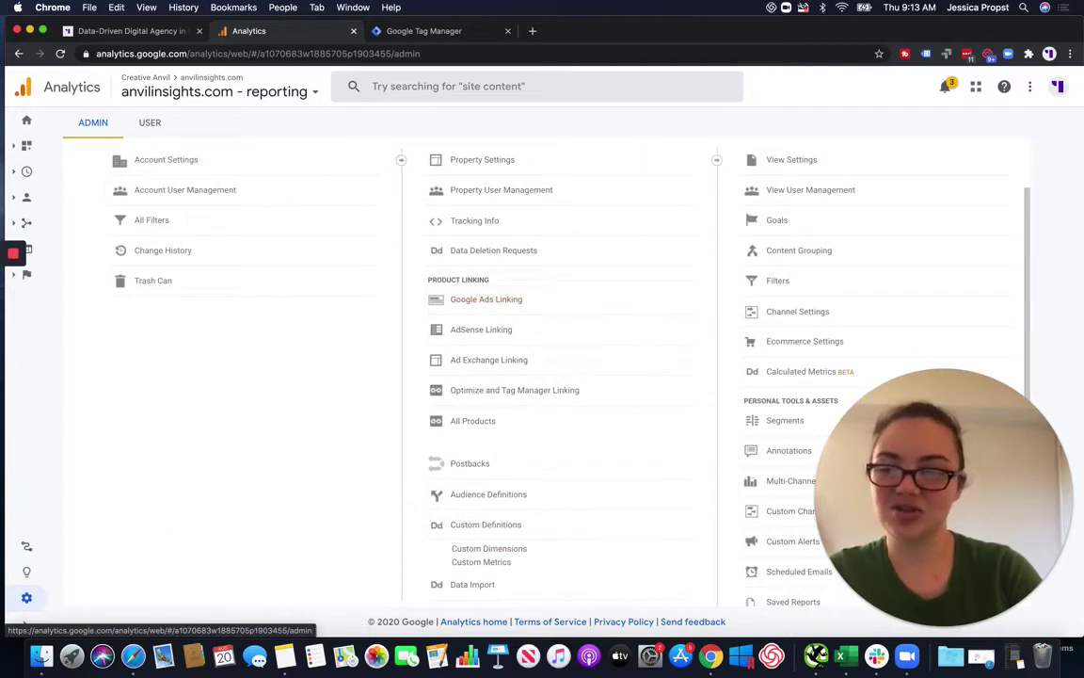
click(504, 552)
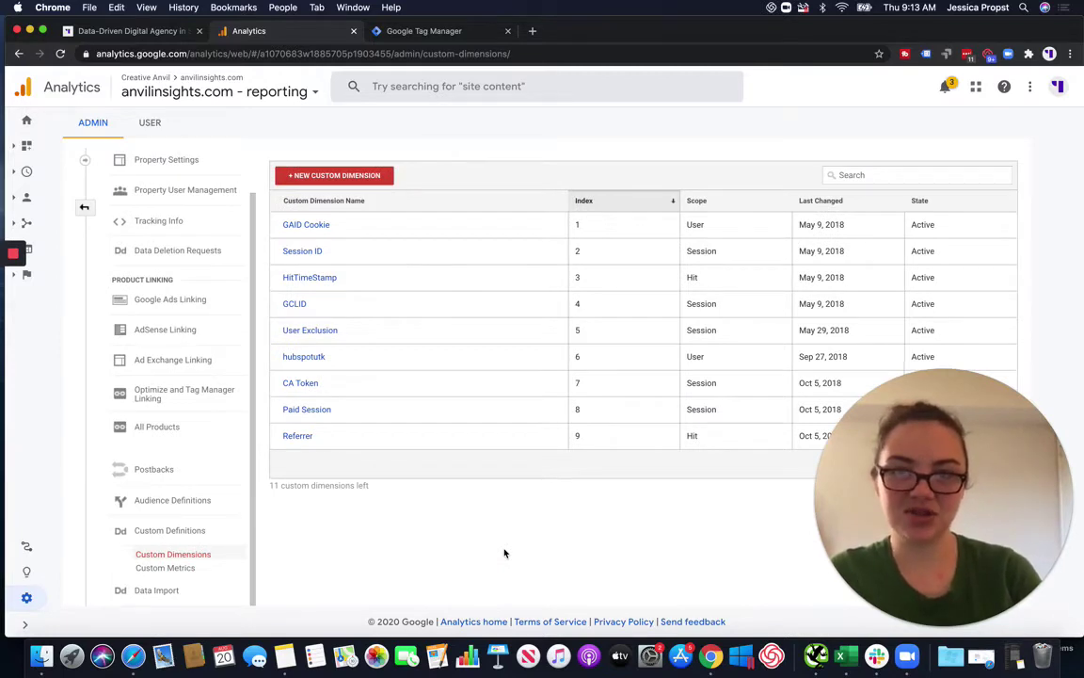
Step: Fill in a new custom dimension named hubspotutk with the User scope, and discard it without creating it
click(333, 176)
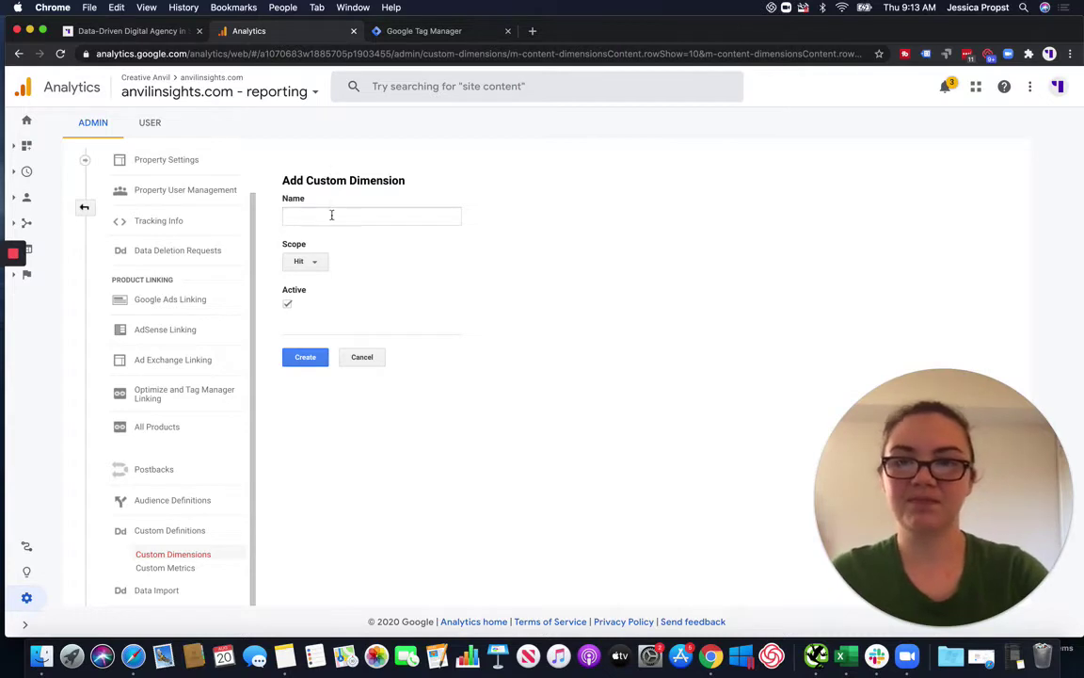
click(329, 214)
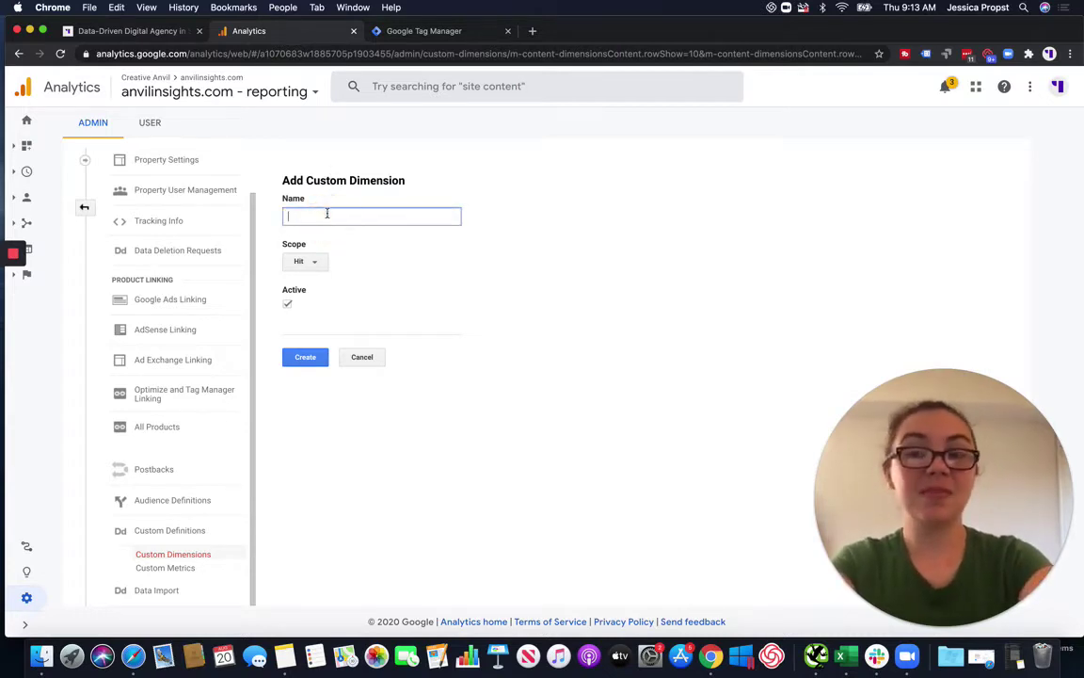
text(hub)
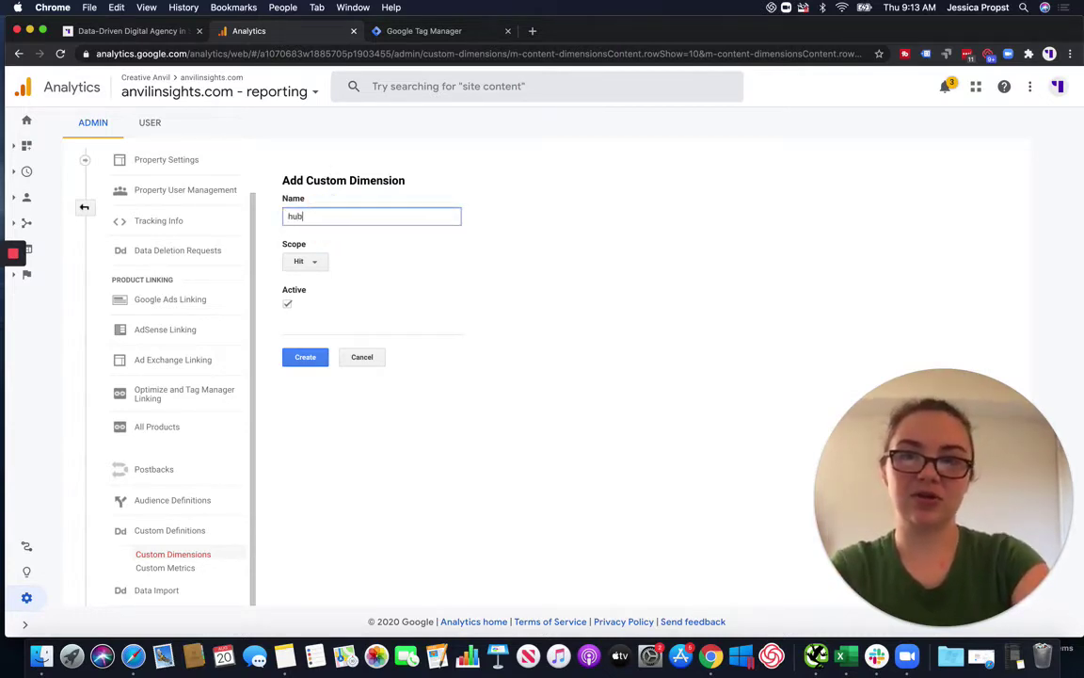
text(spotutk)
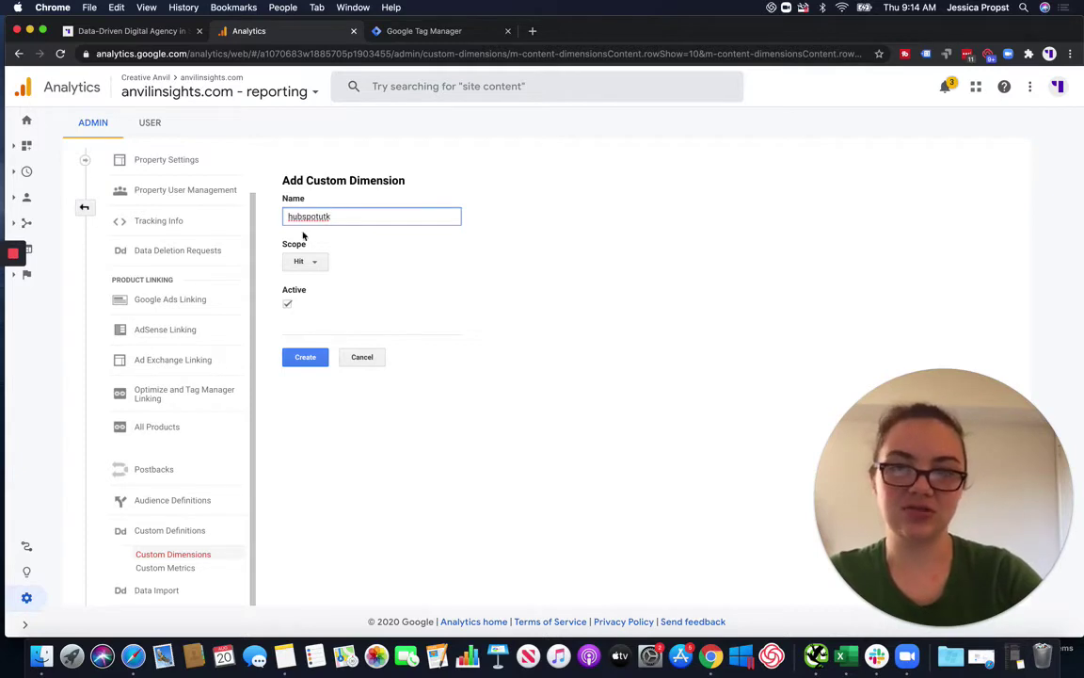
click(316, 263)
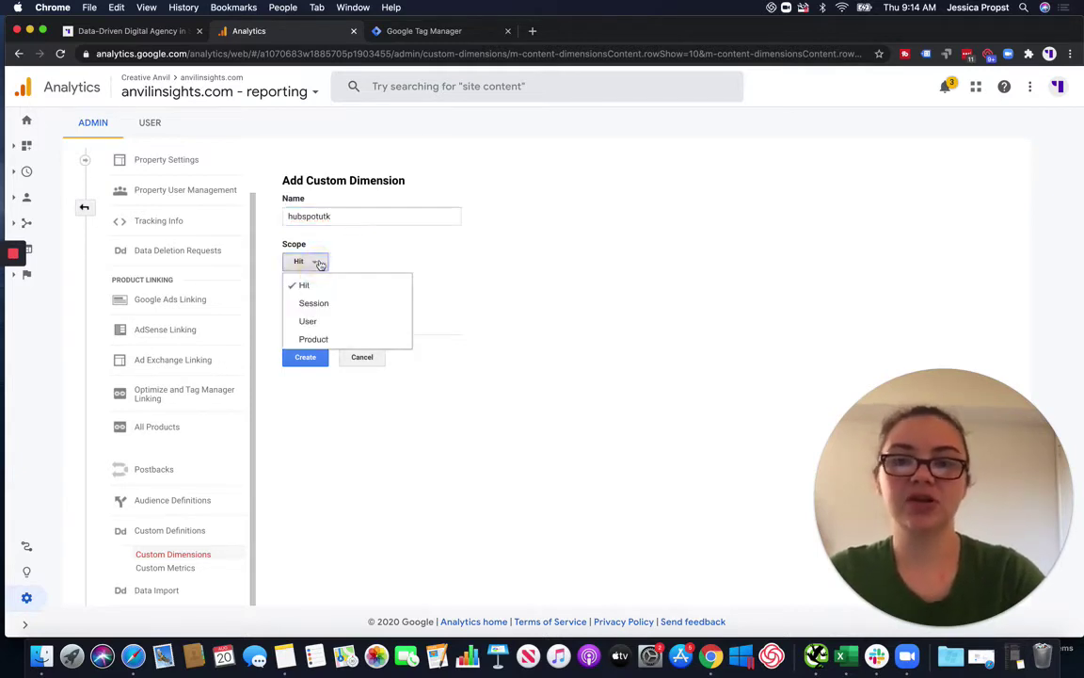
click(318, 321)
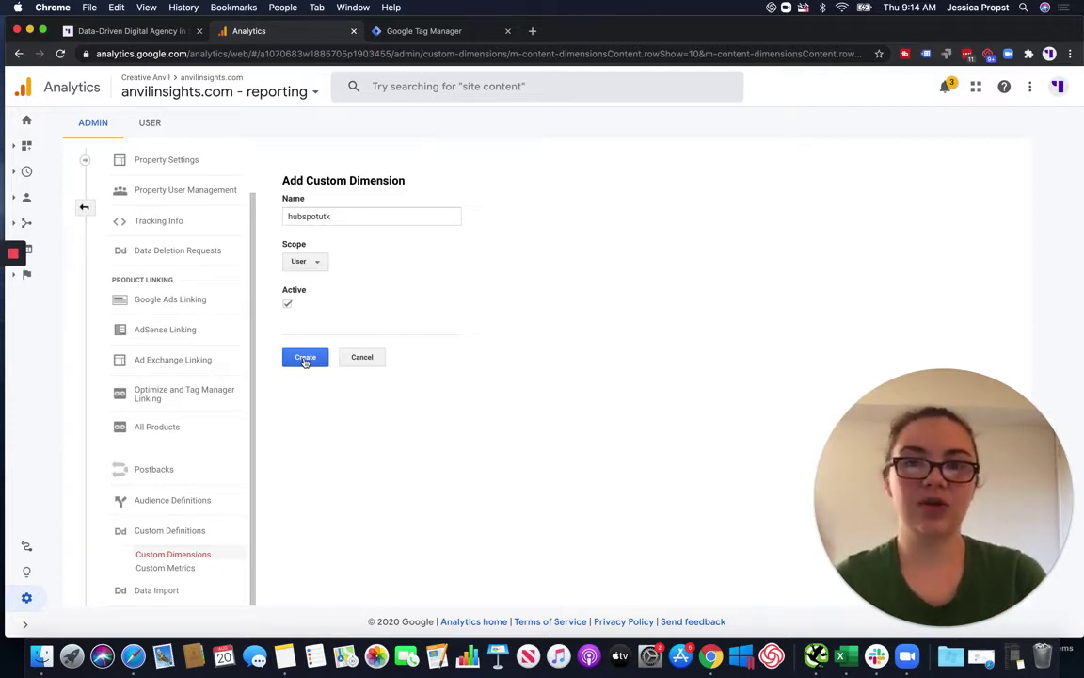
click(359, 357)
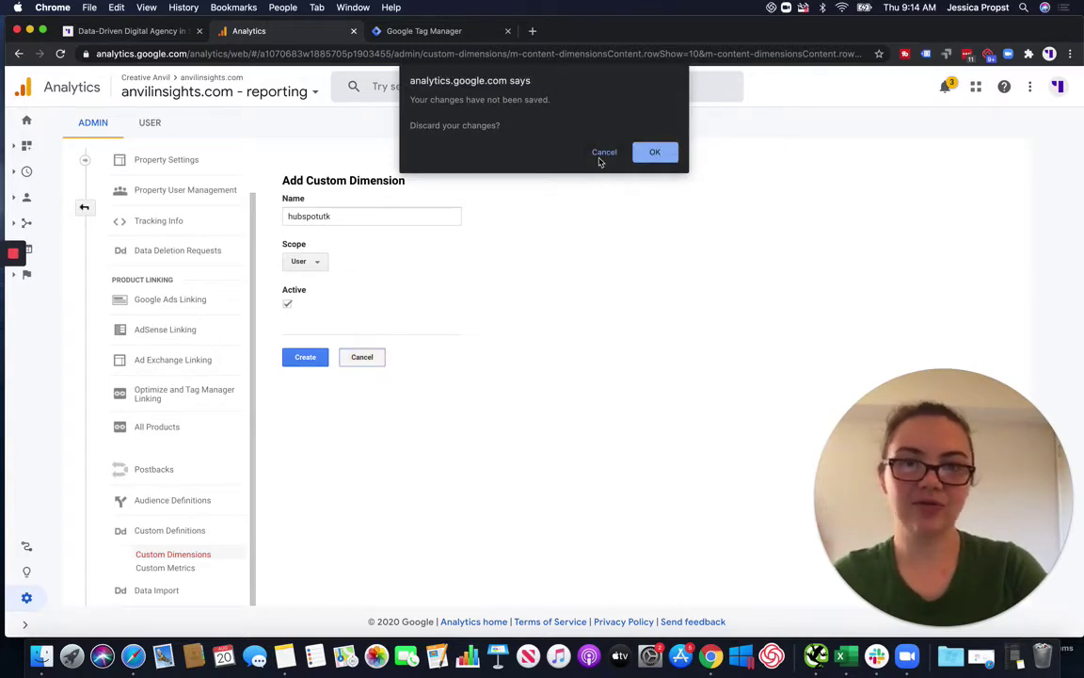
click(654, 152)
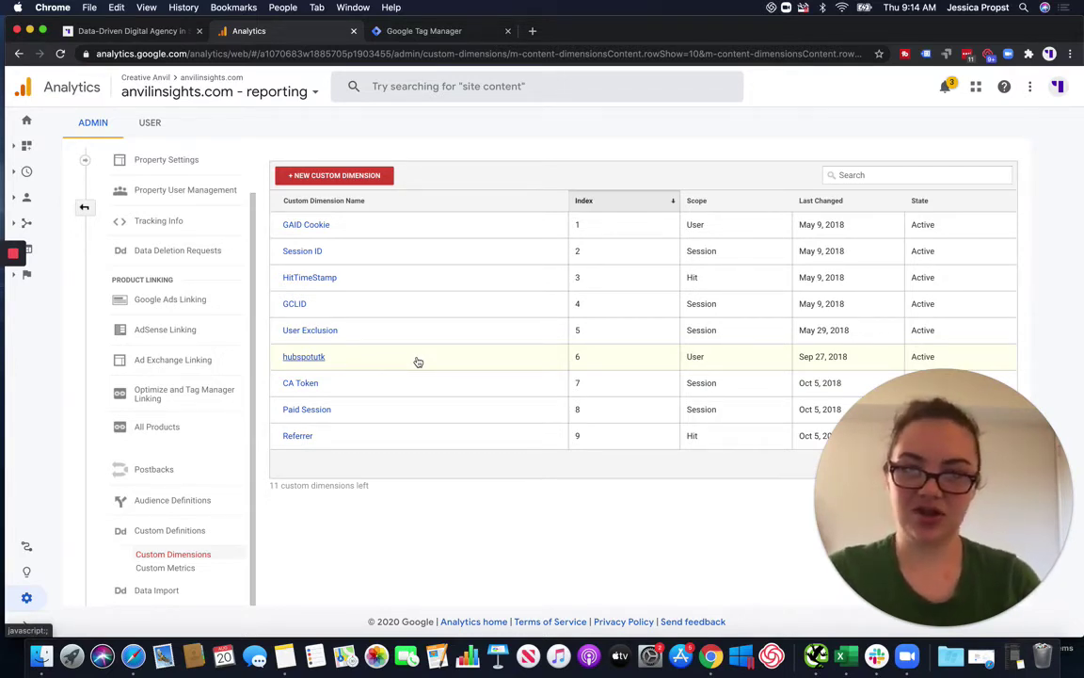
click(382, 36)
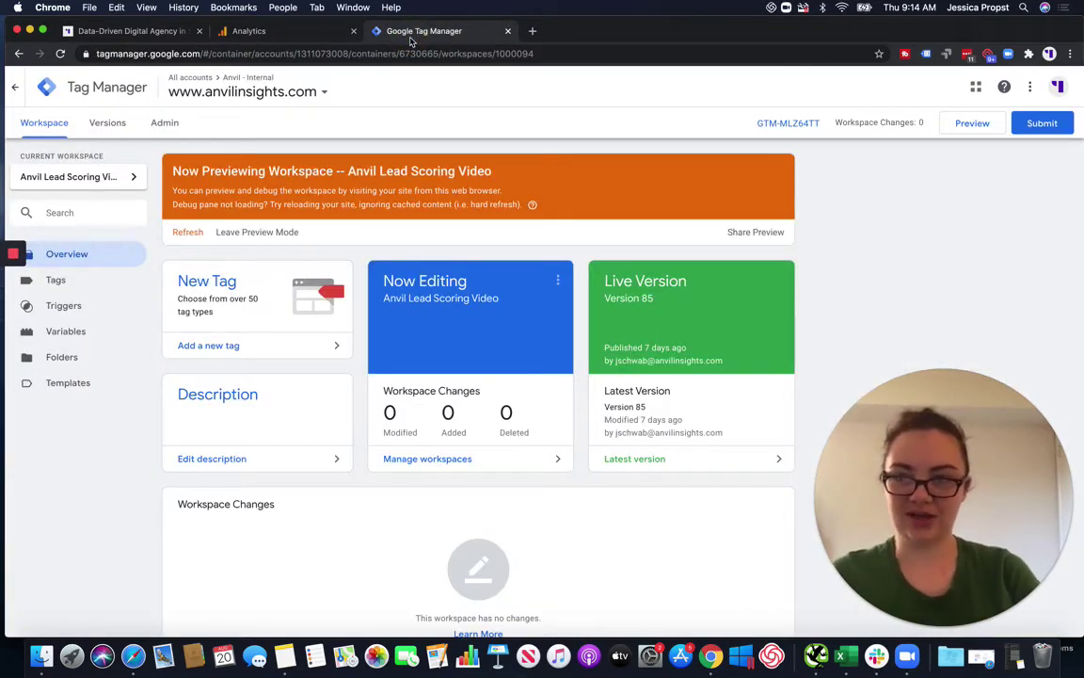
click(89, 331)
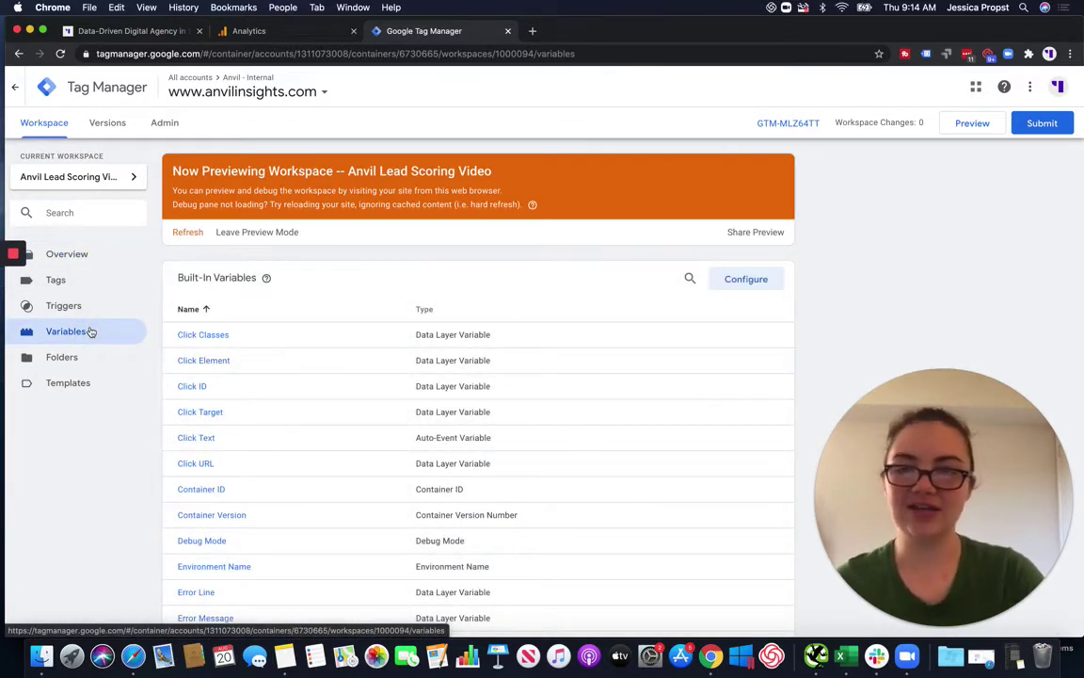
scroll(366, 401, down, 15)
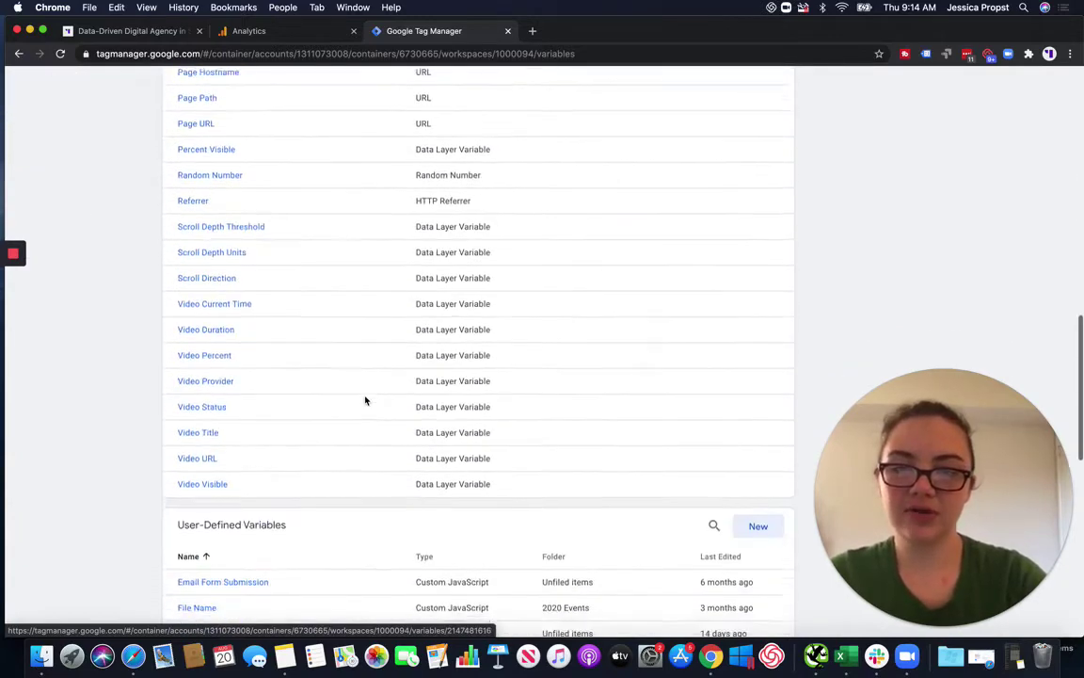
scroll(365, 400, down, 5)
Step: Start a new user-defined variable and name it "VAR - hubspotutk"
click(757, 262)
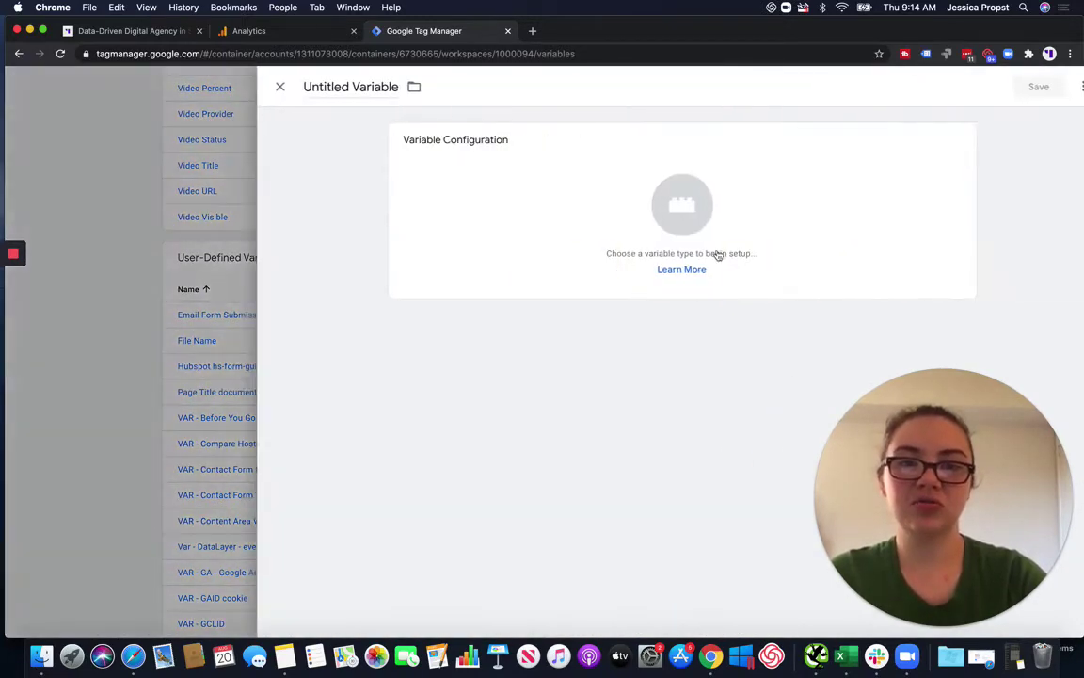
click(356, 87)
text(V)
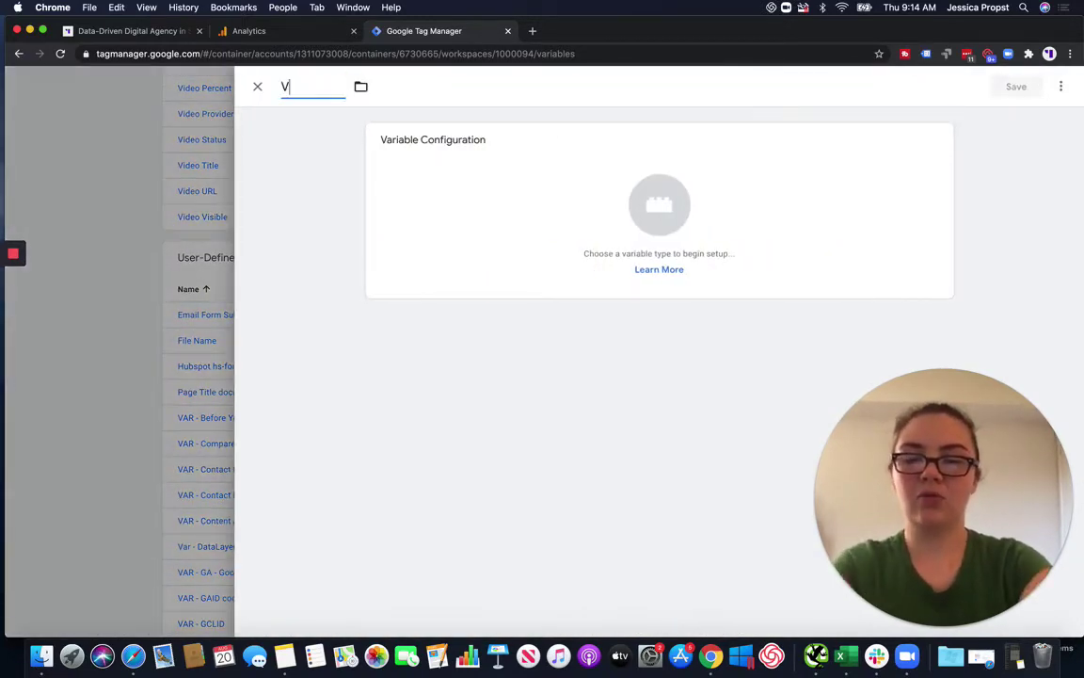
text(ar)
key(BackSpace)
key(BackSpace)
text(AR)
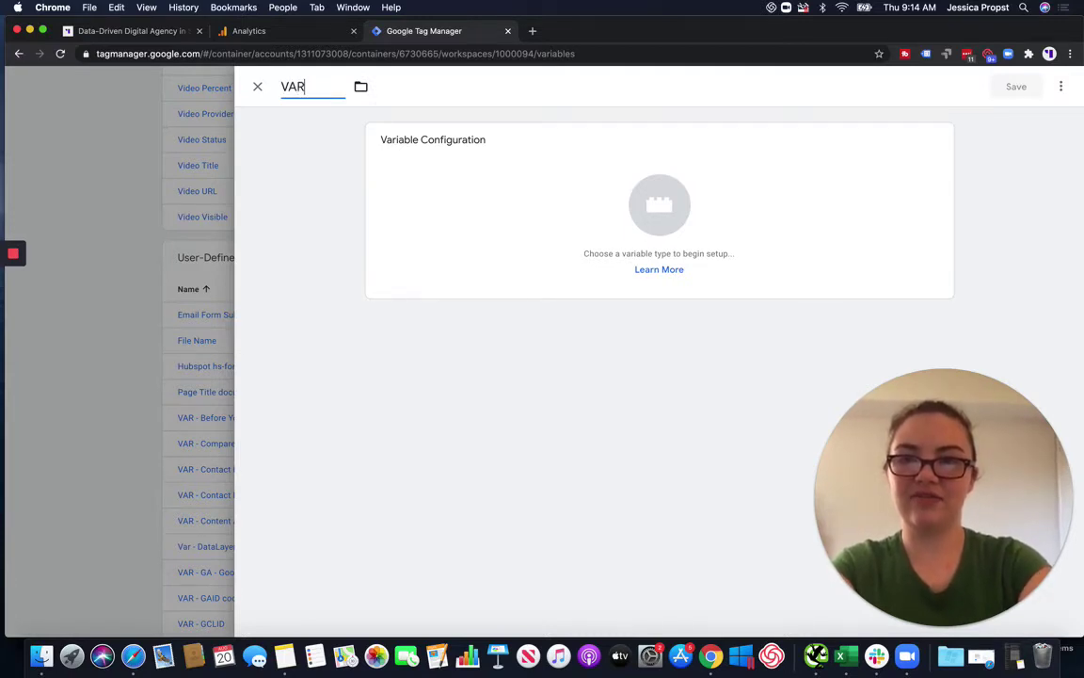
text( - hubs)
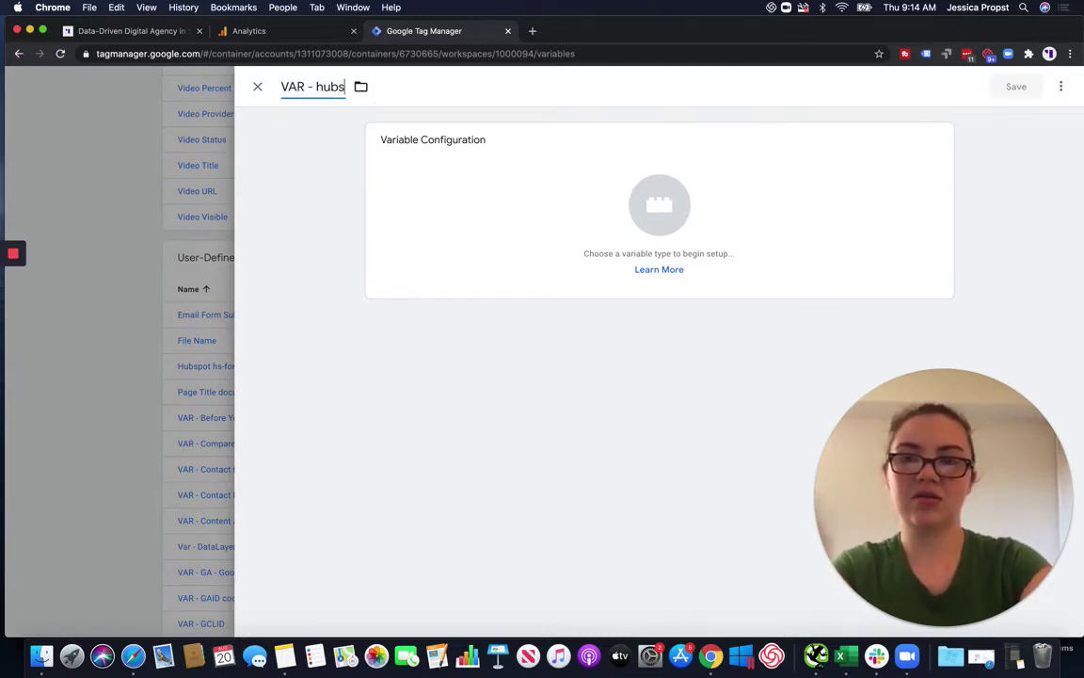
text(potutk)
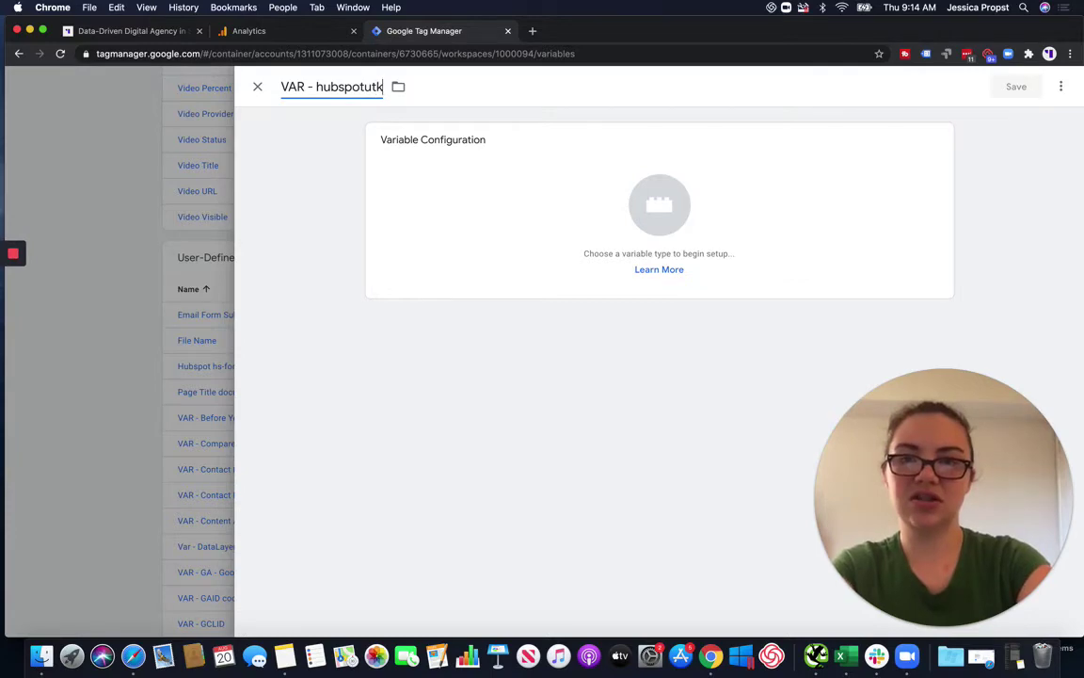
Step: Configure the variable as a 1st Party Cookie with the cookie name hubspotutk, and leave the variable editor
click(607, 161)
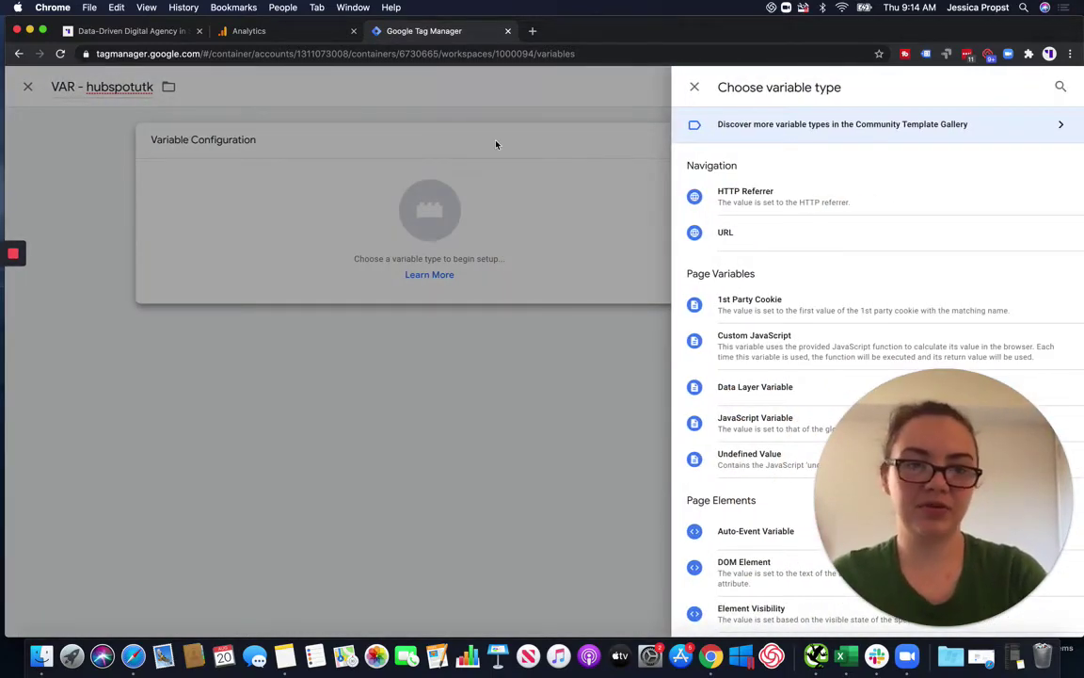
click(837, 307)
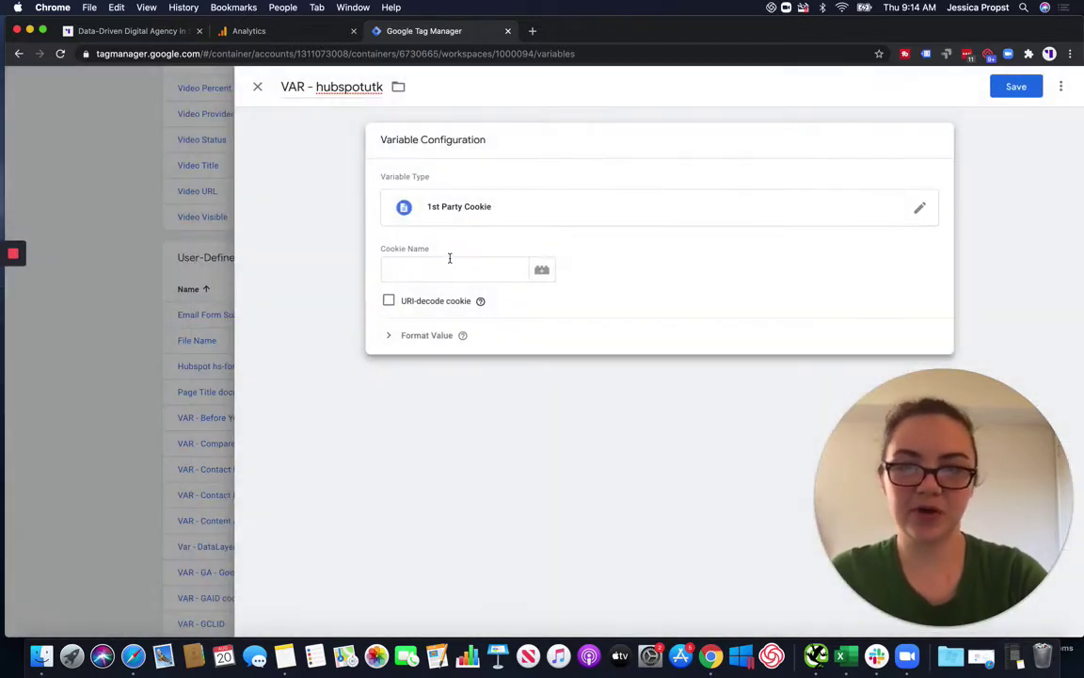
click(450, 260)
text(hub)
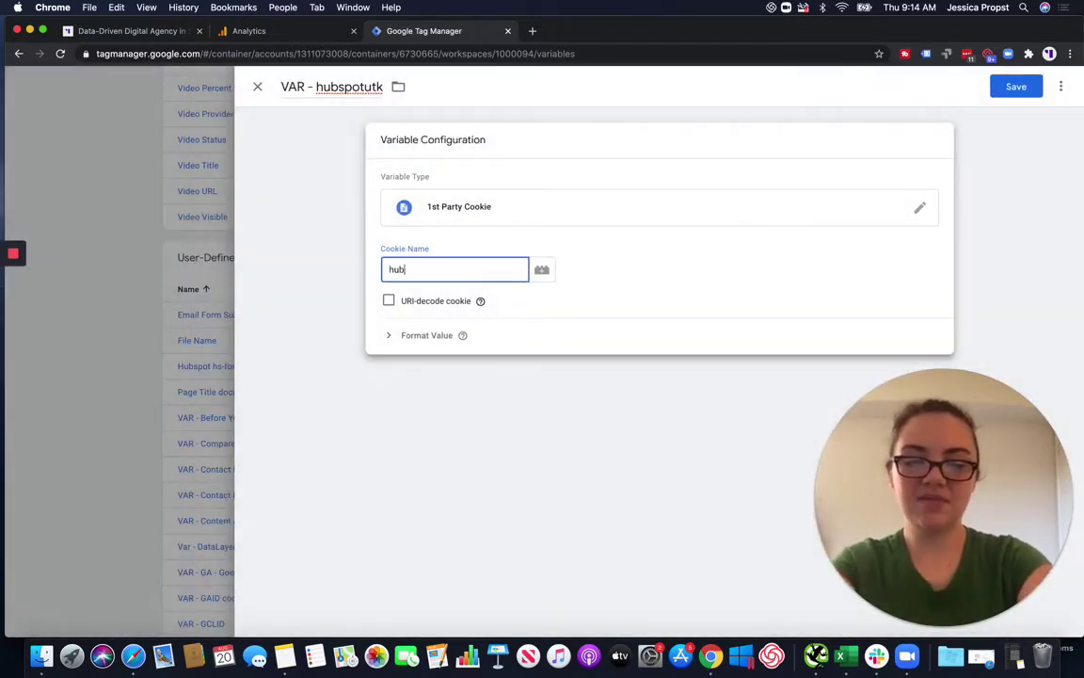
text(spotutk)
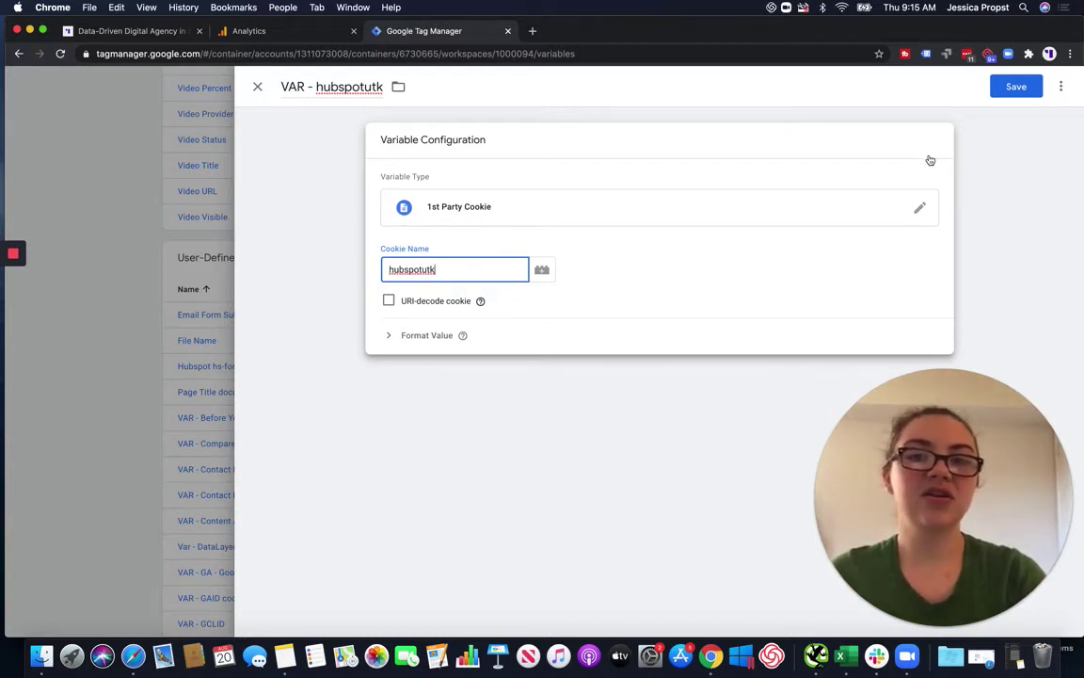
click(1038, 89)
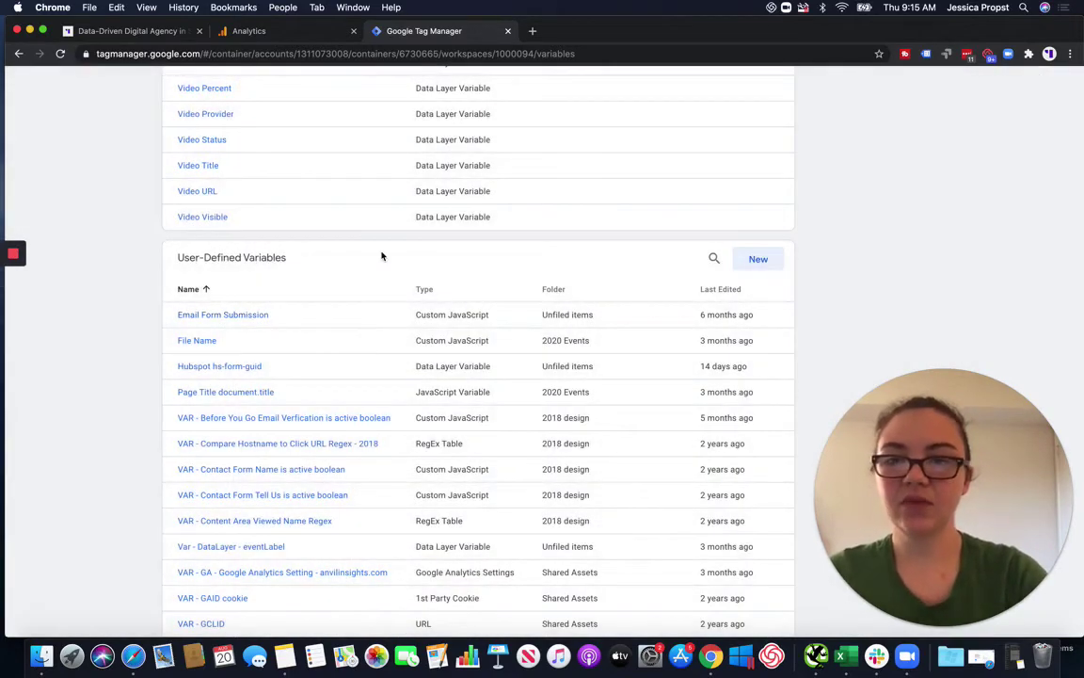
Step: Examine the custom dimension indexes and values in the "VAR - GA - Google Analytics Setting - anvilinsights.com" variable, and close it unchanged
scroll(381, 254, down, 3)
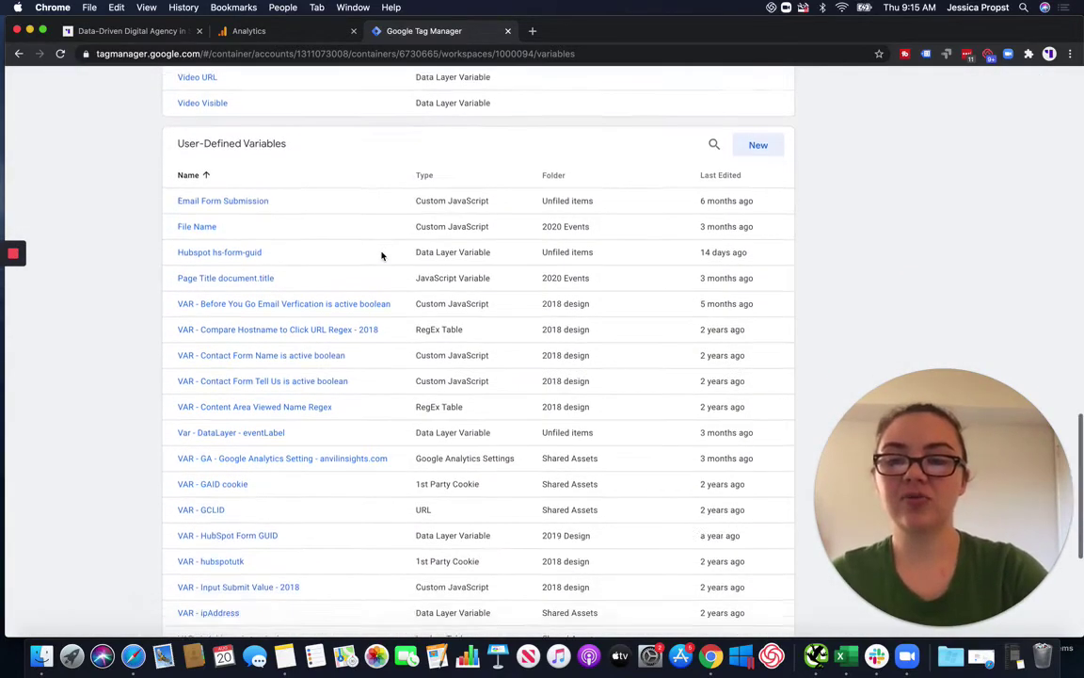
click(302, 450)
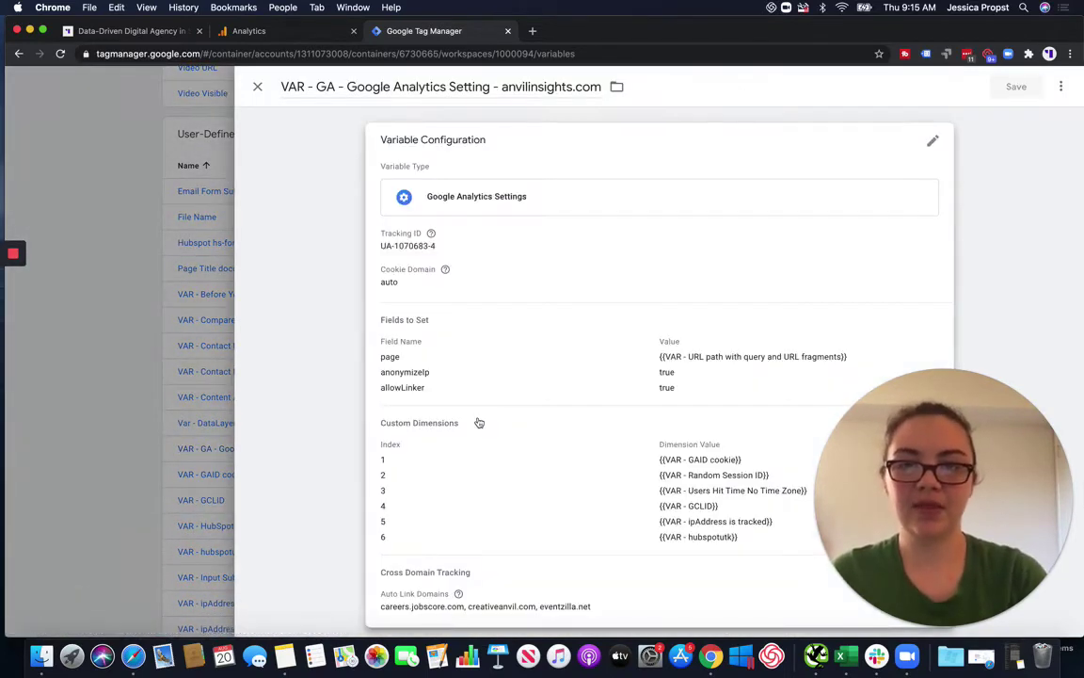
scroll(479, 423, down, 3)
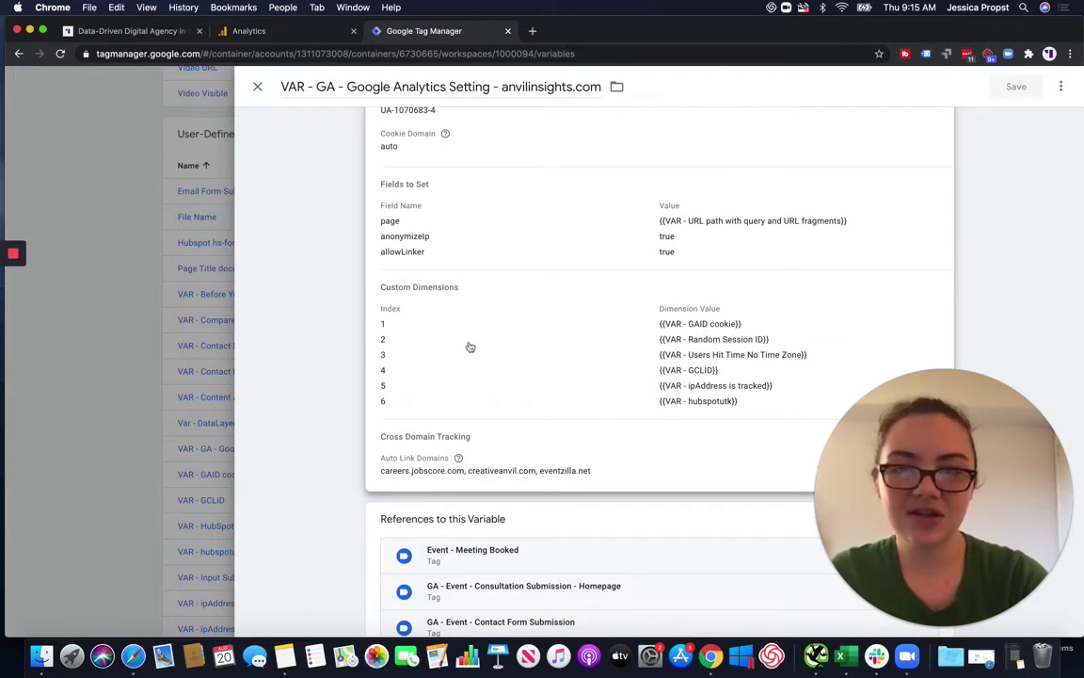
scroll(470, 347, down, 10)
scroll(697, 225, up, 8)
click(697, 195)
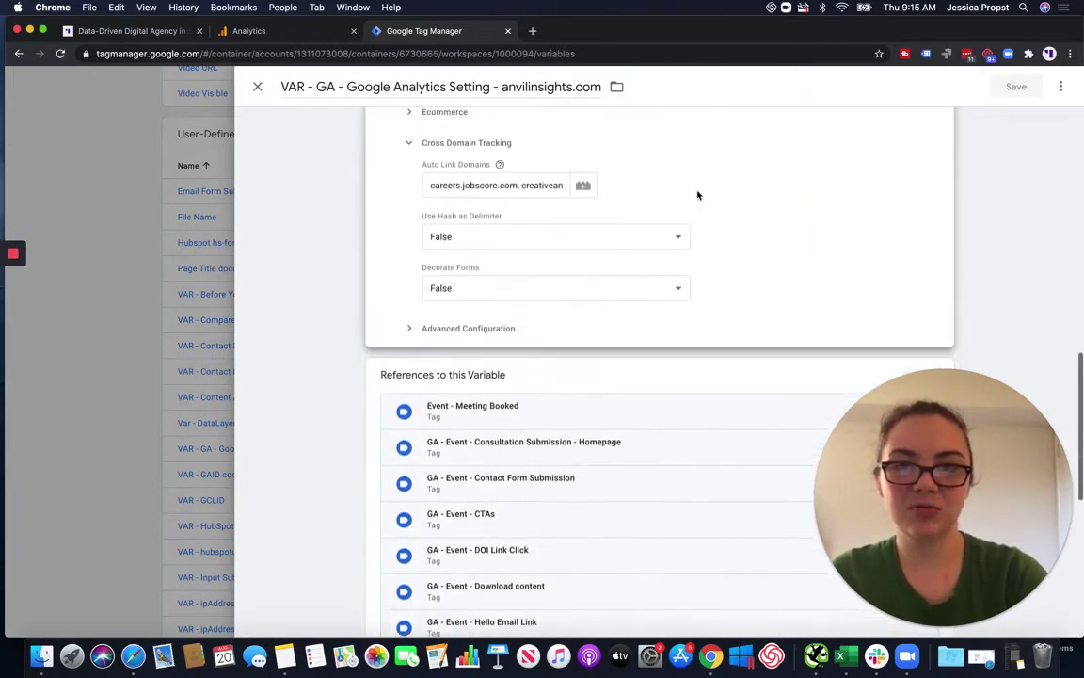
scroll(698, 194, up, 10)
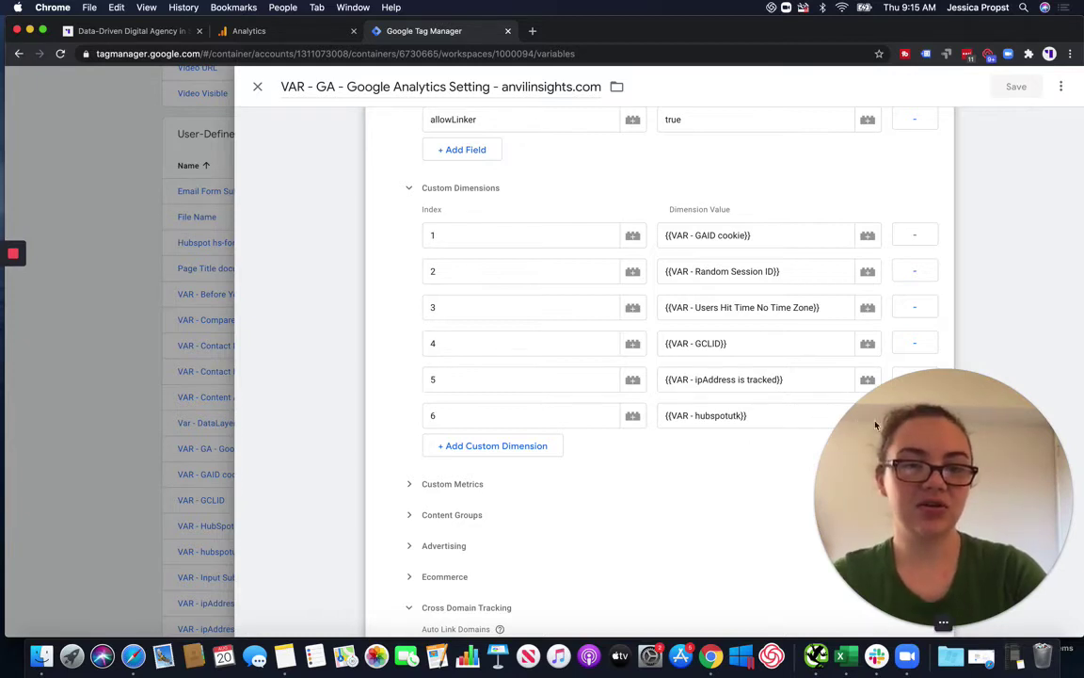
drag(876, 425, 152, 433)
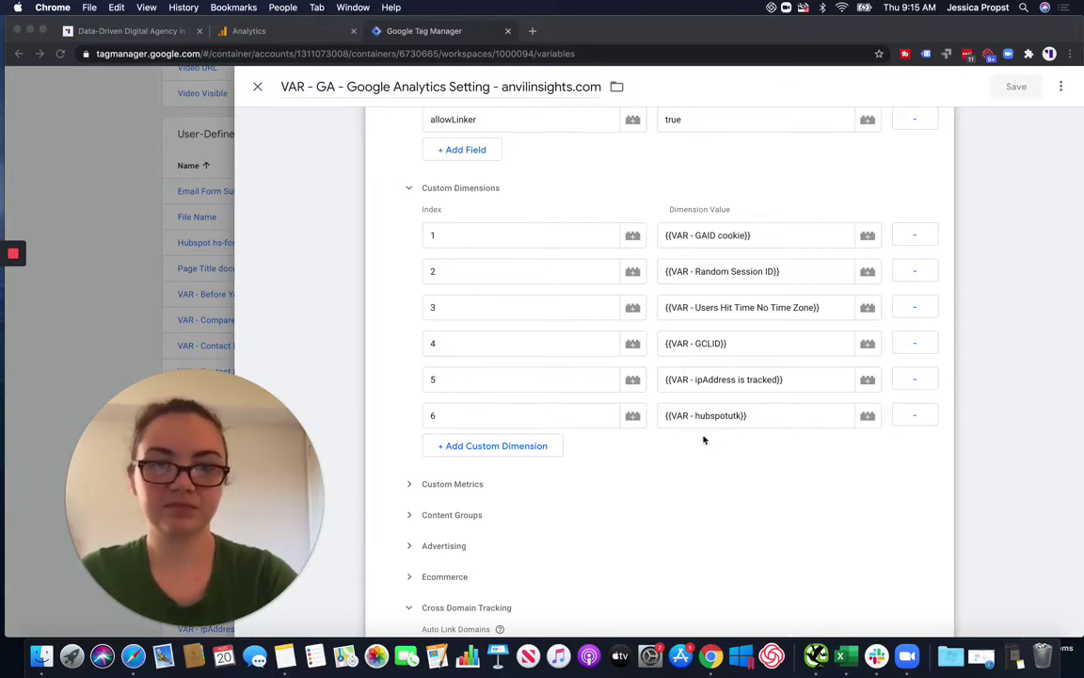
click(259, 88)
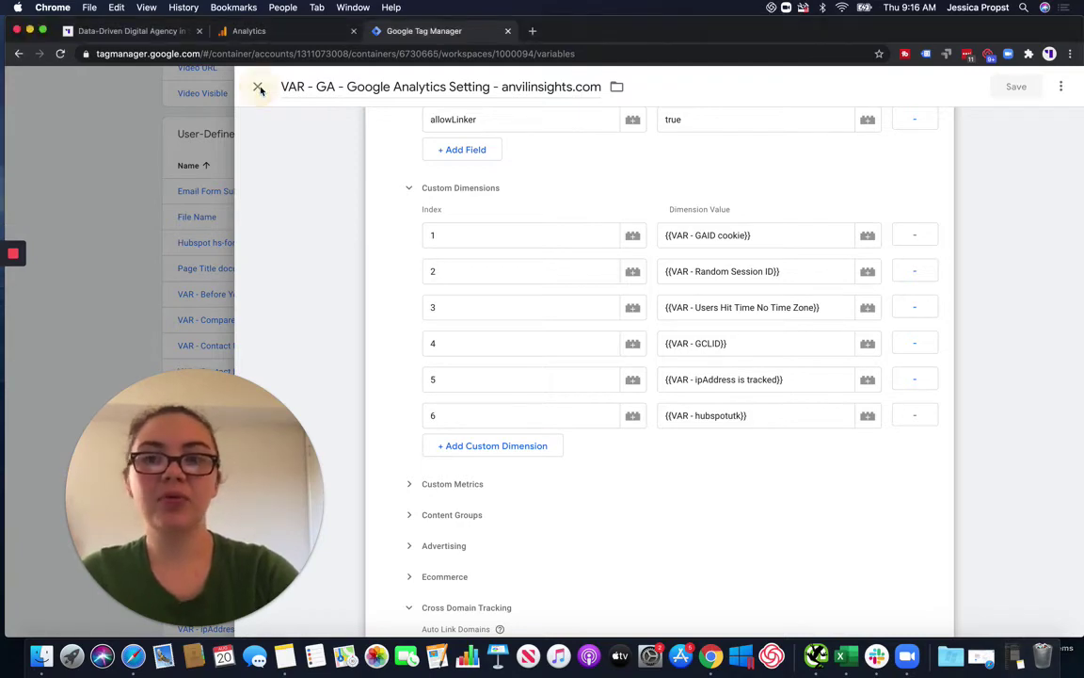
click(259, 88)
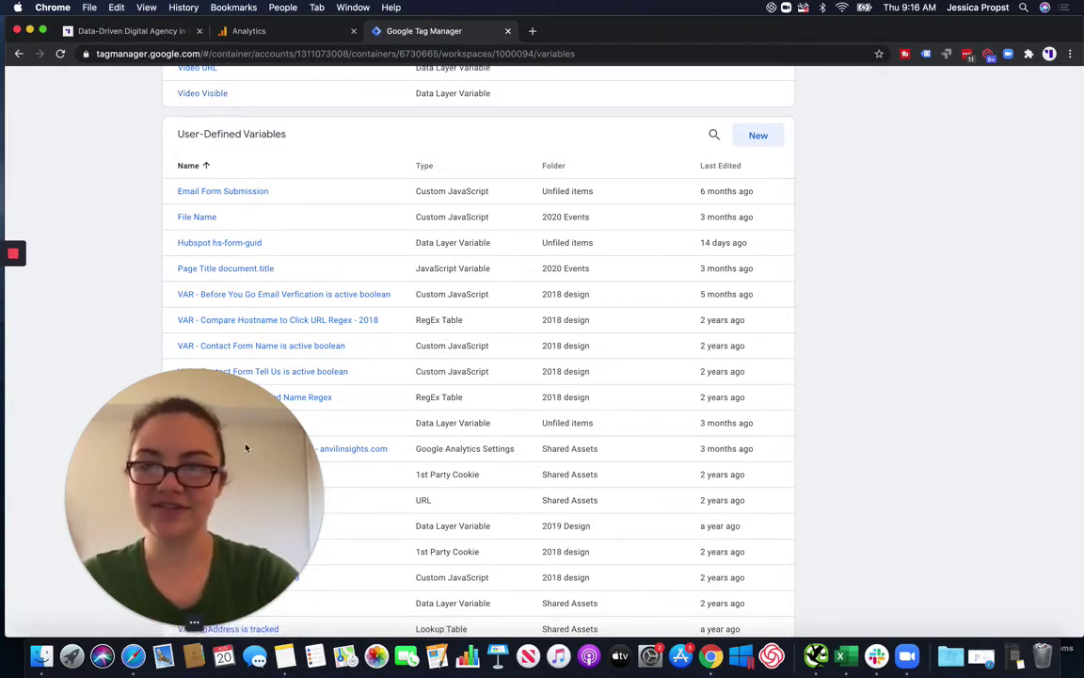
drag(238, 411, 1036, 414)
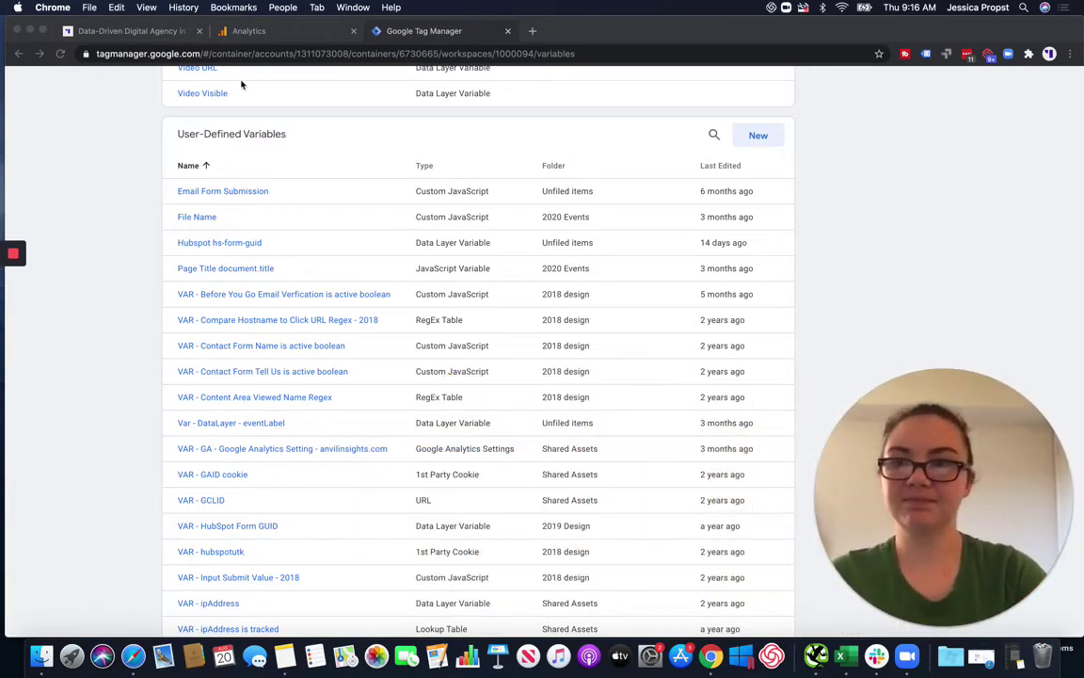
Step: Switch to the anvilinsights.com site and try to expand its Tag Manager debug pane
click(128, 32)
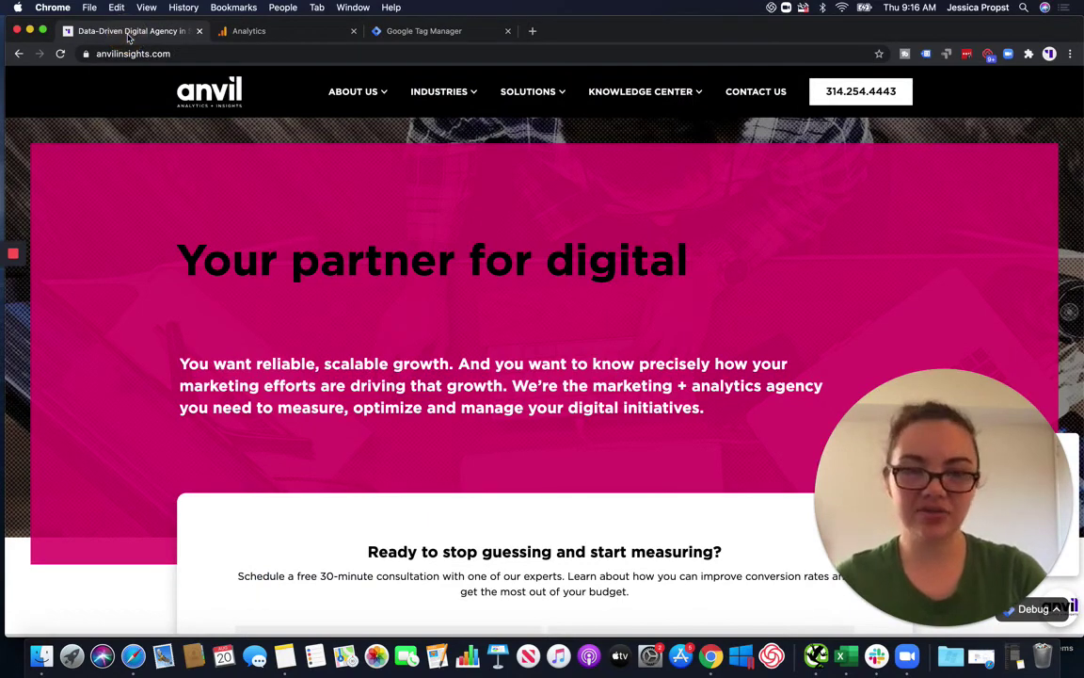
click(1045, 612)
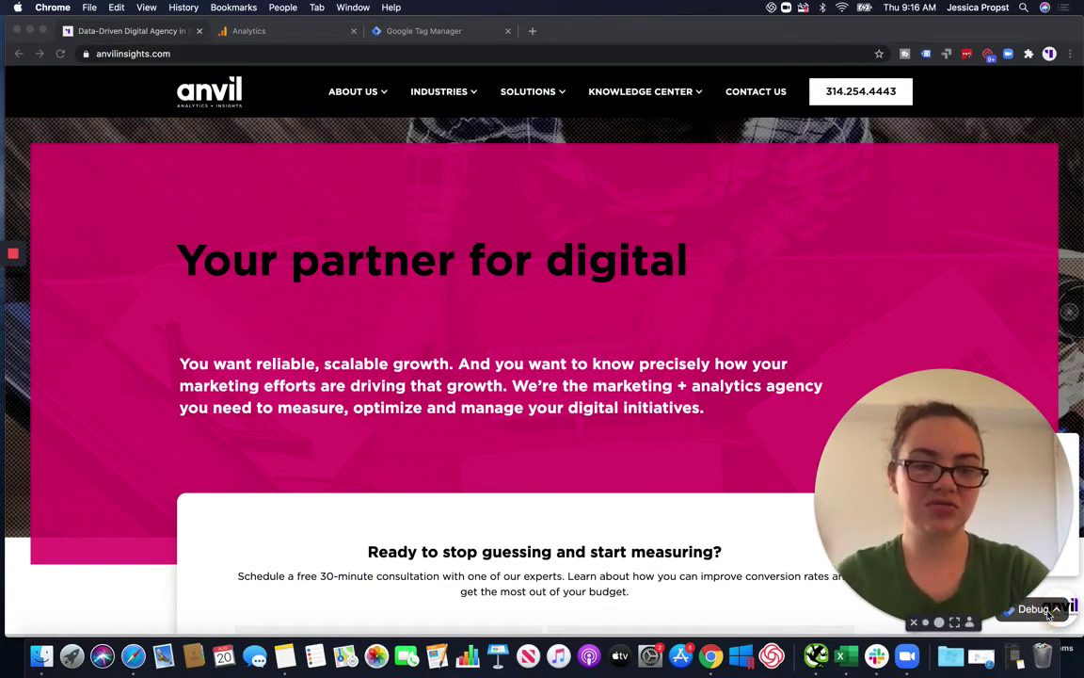
click(1058, 610)
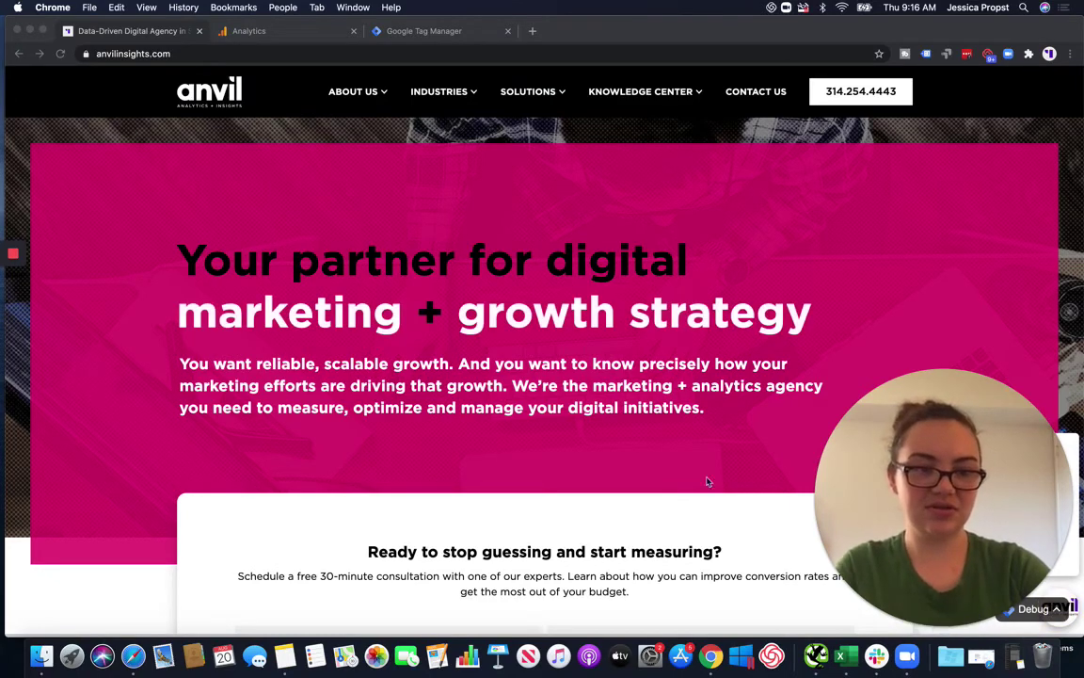
Step: Refresh the workspace preview in Google Tag Manager and reload the anvilinsights.com home page with it
click(394, 33)
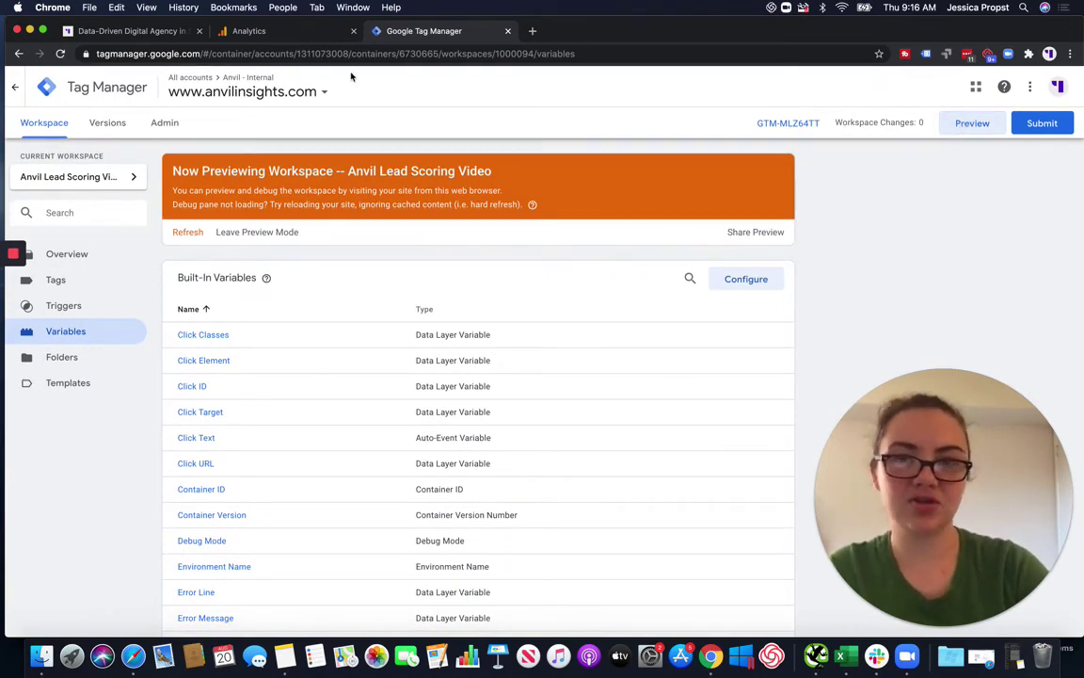
click(187, 234)
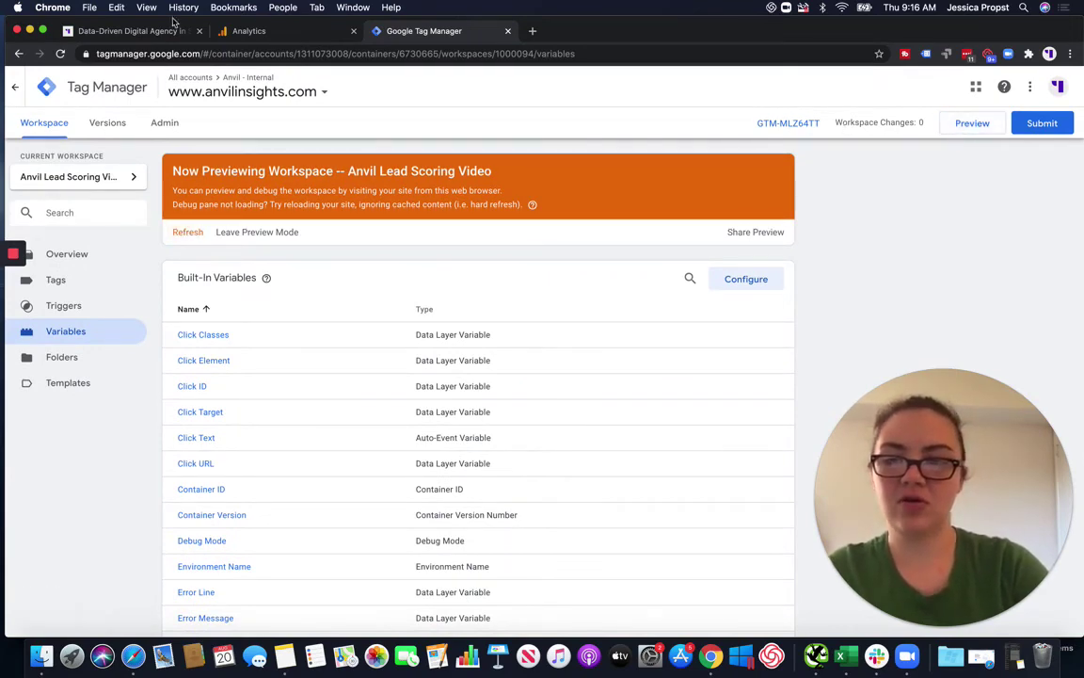
click(132, 31)
click(59, 53)
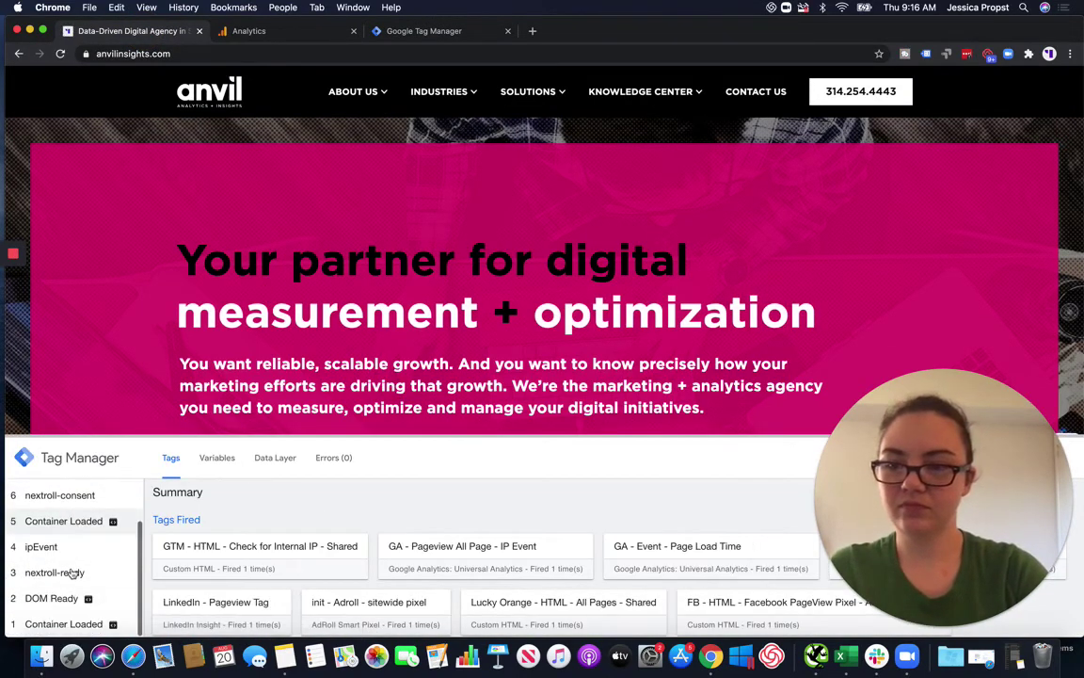
Step: Examine the variable values at the DOM Ready event in the debug pane, down to the "VAR - hubspotutk" cookie variable
click(52, 597)
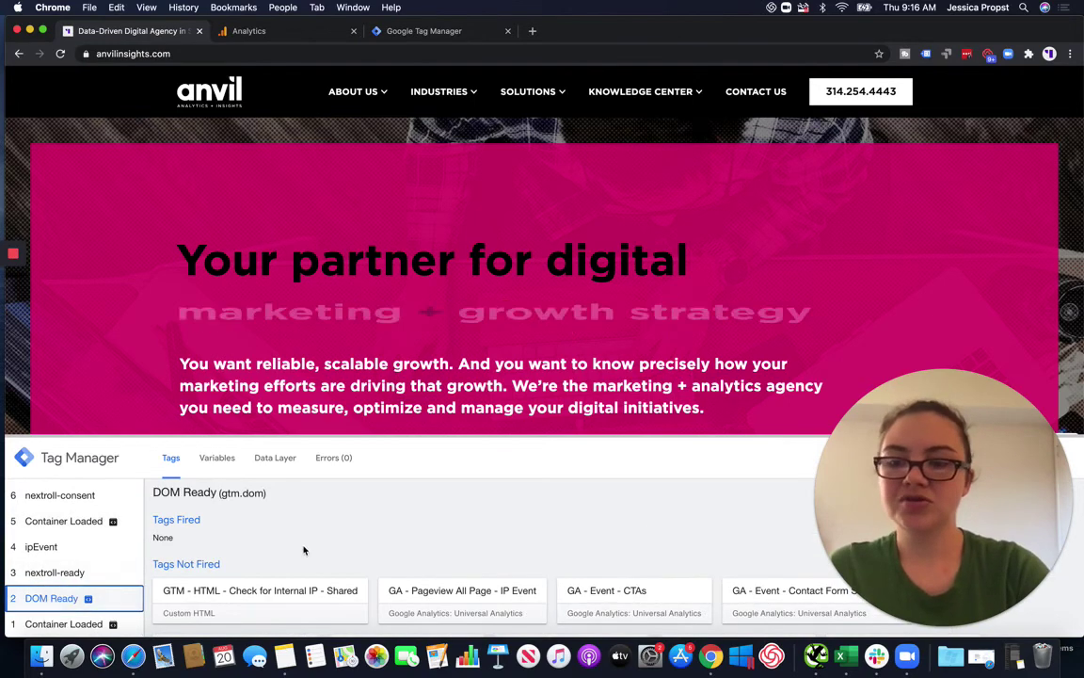
click(216, 459)
scroll(334, 562, down, 10)
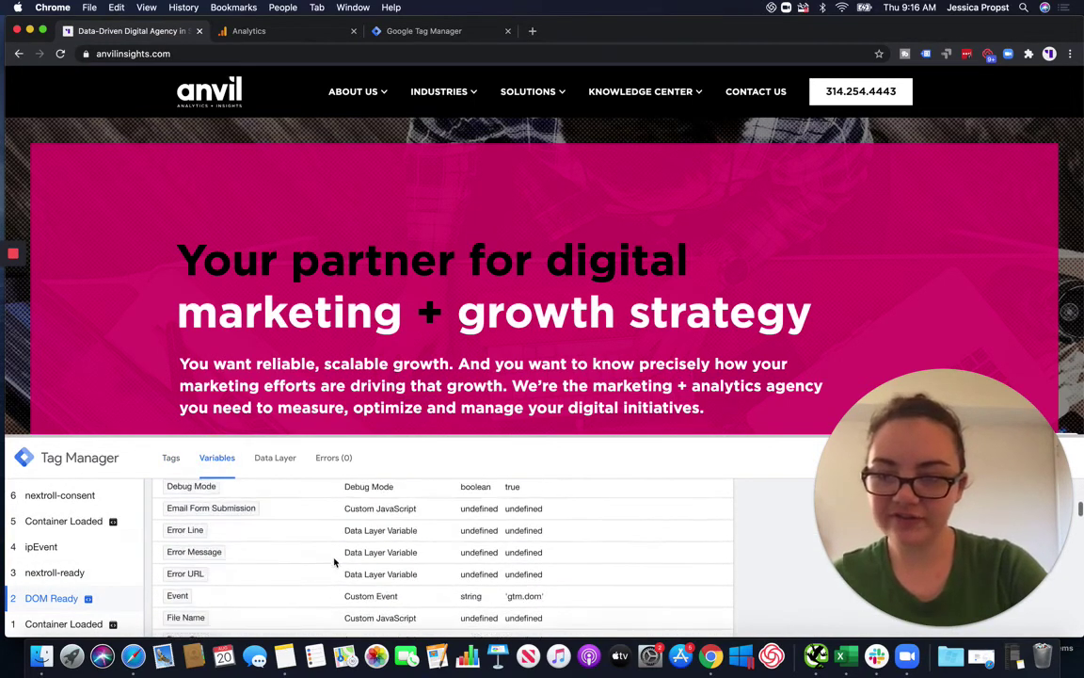
scroll(335, 562, down, 10)
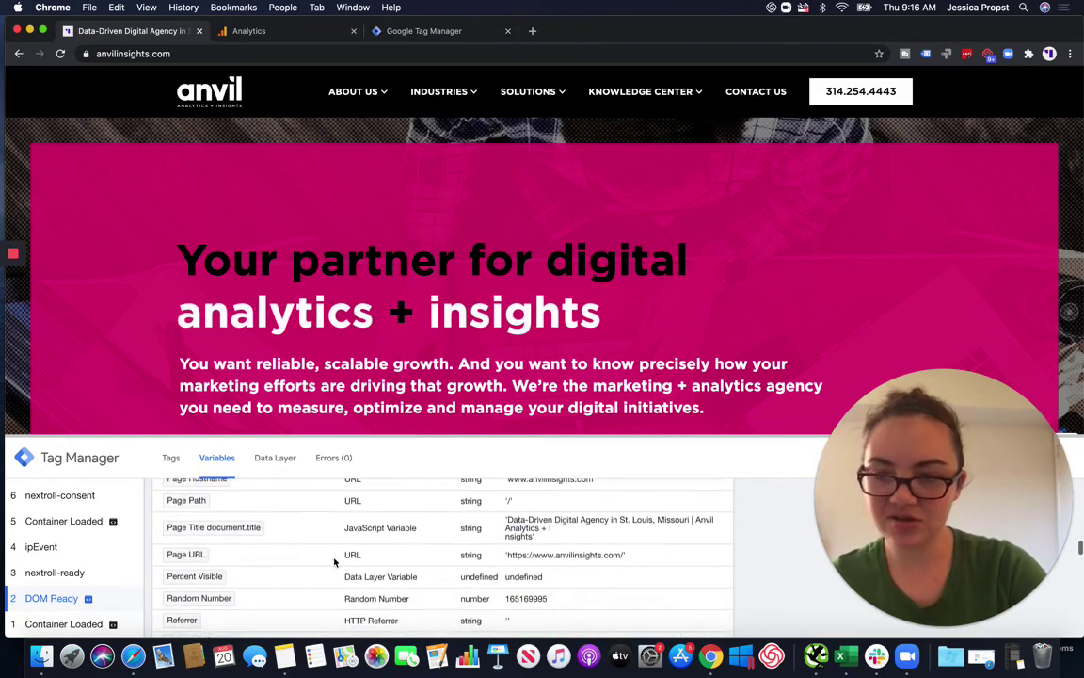
scroll(334, 562, down, 4)
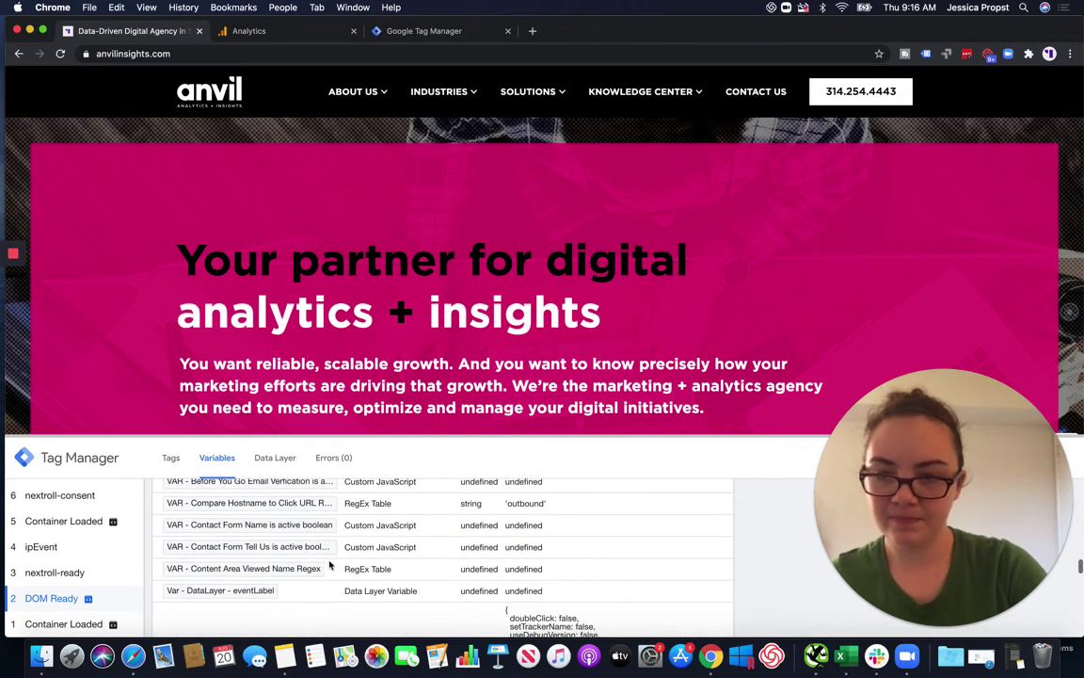
scroll(325, 565, down, 10)
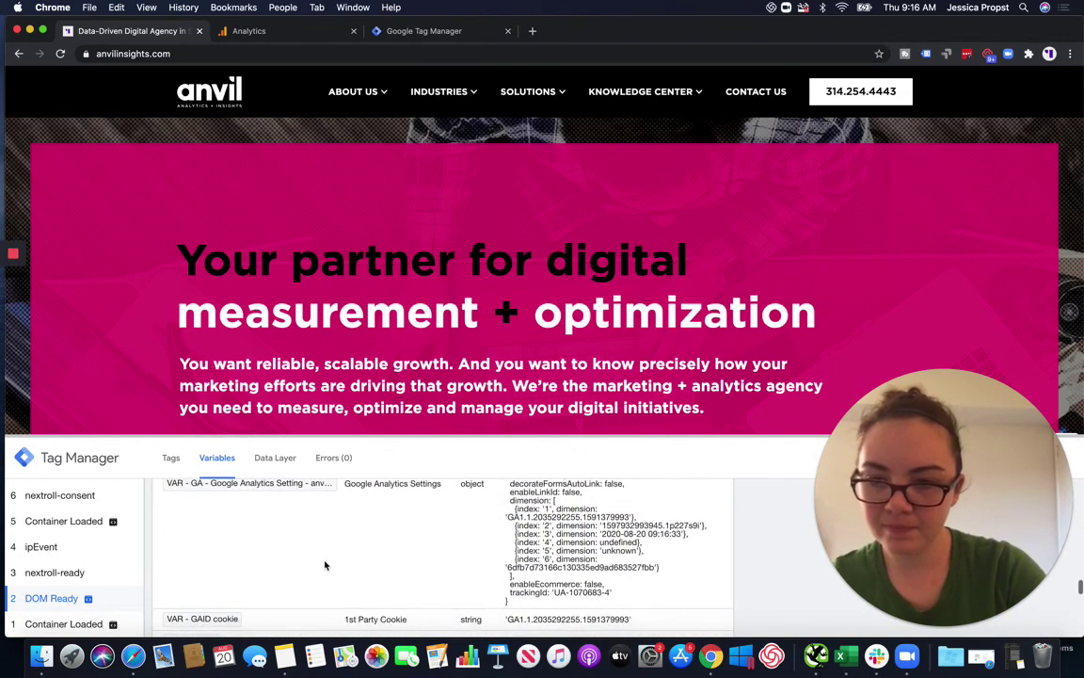
scroll(324, 565, down, 2)
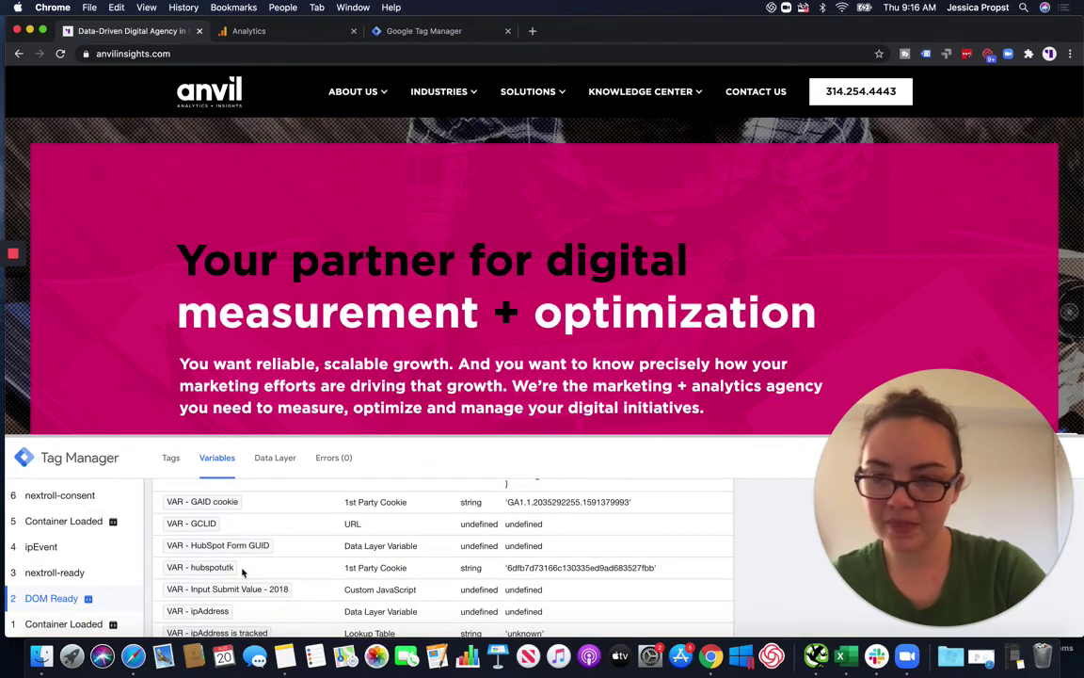